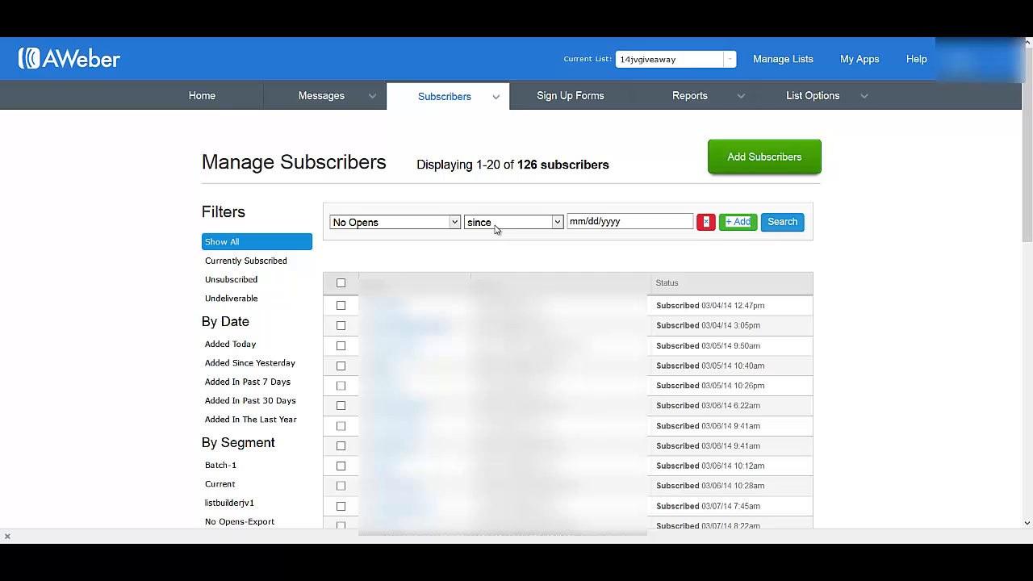
# Step: Set the No Opens condition's since date to 10/1/2014
pyautogui.click(615, 219)
pyautogui.click(617, 219)
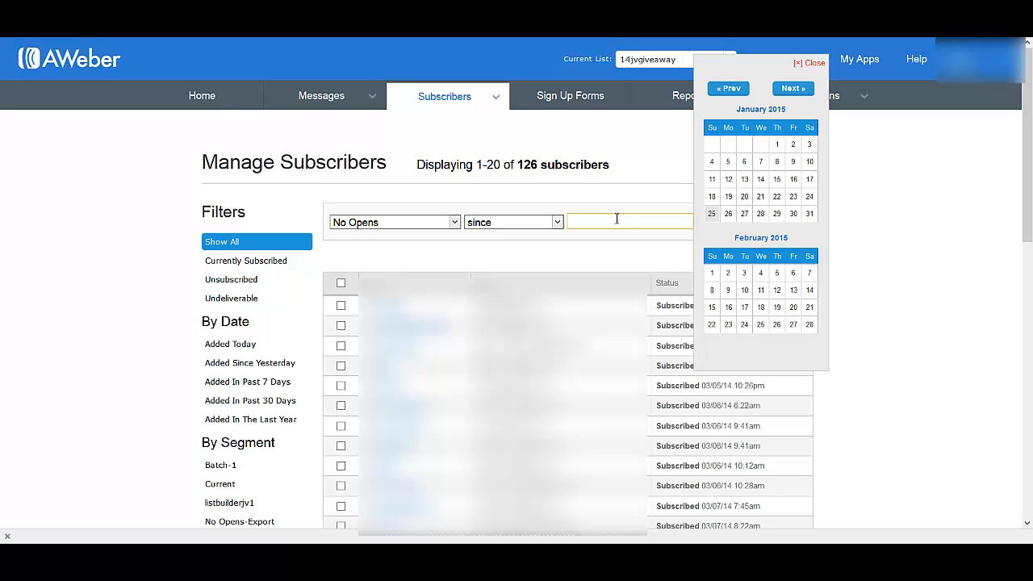
pyautogui.click(730, 88)
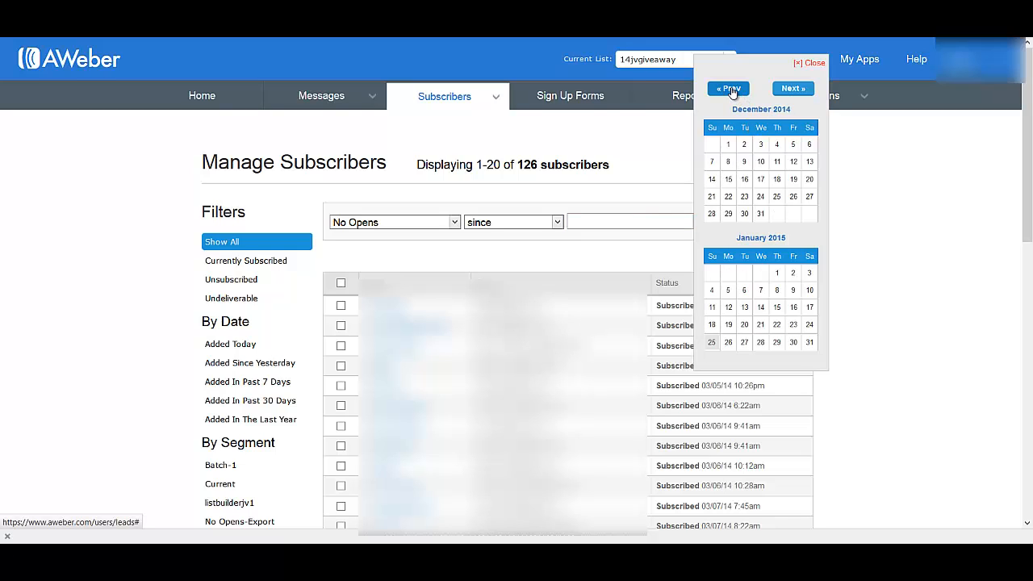
pyautogui.click(732, 90)
pyautogui.click(732, 89)
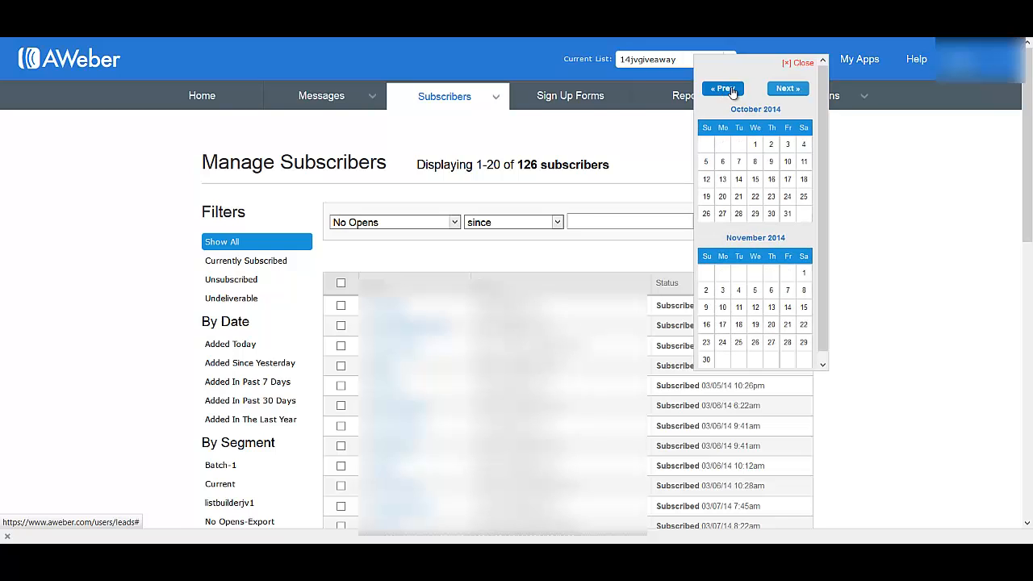
pyautogui.click(756, 146)
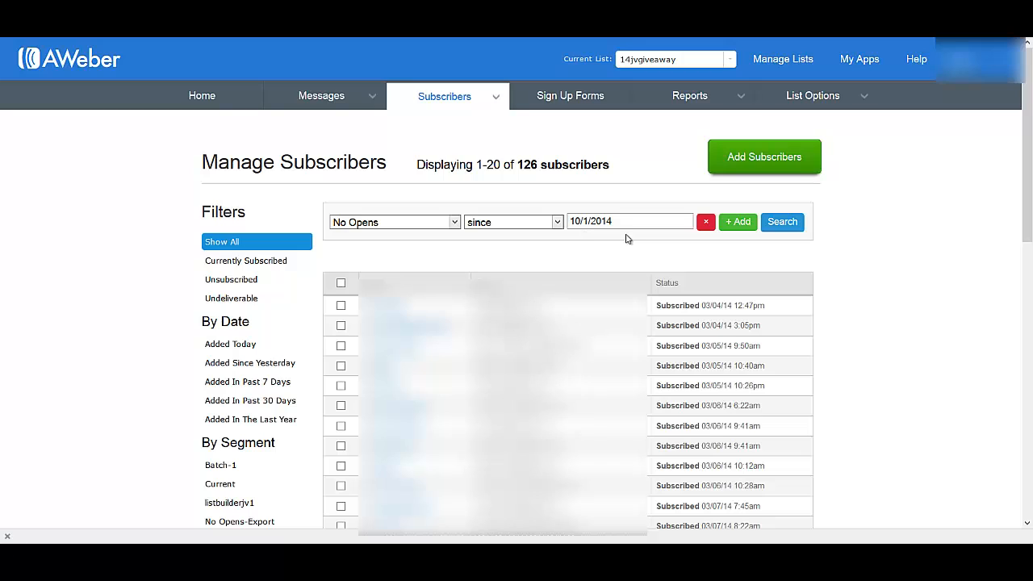
# Step: Add a second condition, Date Added with date is before 10/1/2014, and run the subscriber search
pyautogui.click(738, 222)
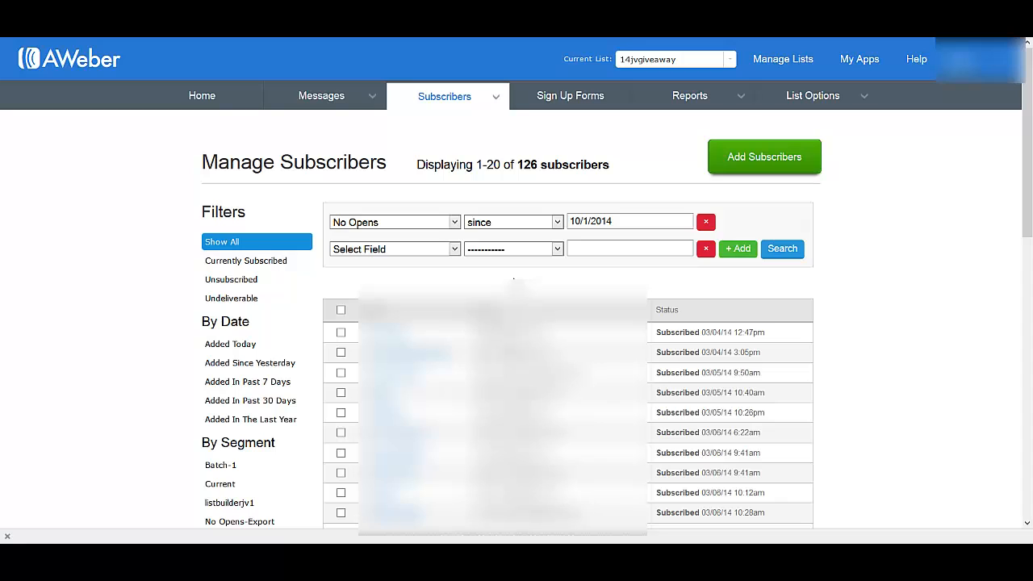
pyautogui.click(454, 249)
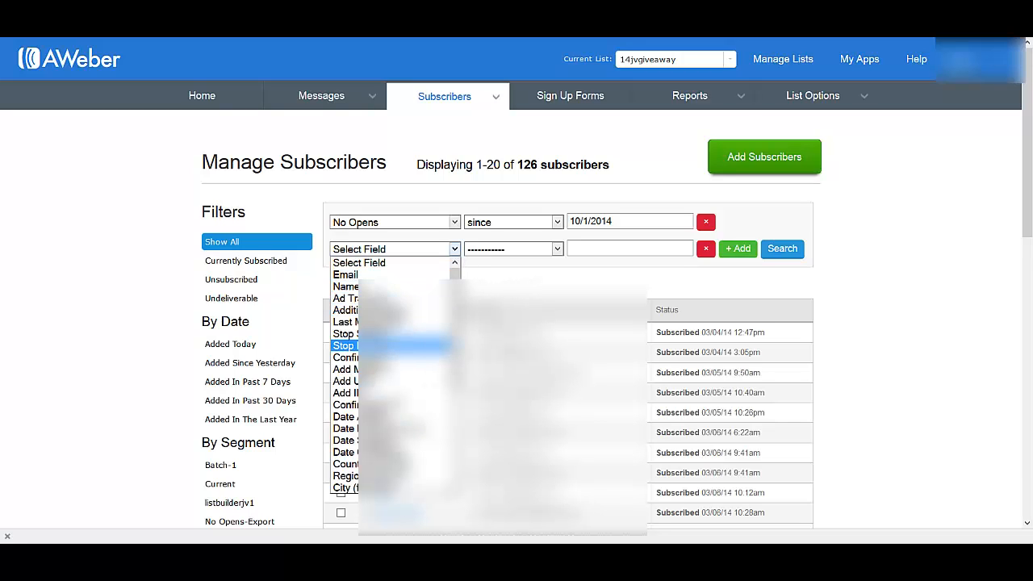
pyautogui.scroll(-2, 388, 363)
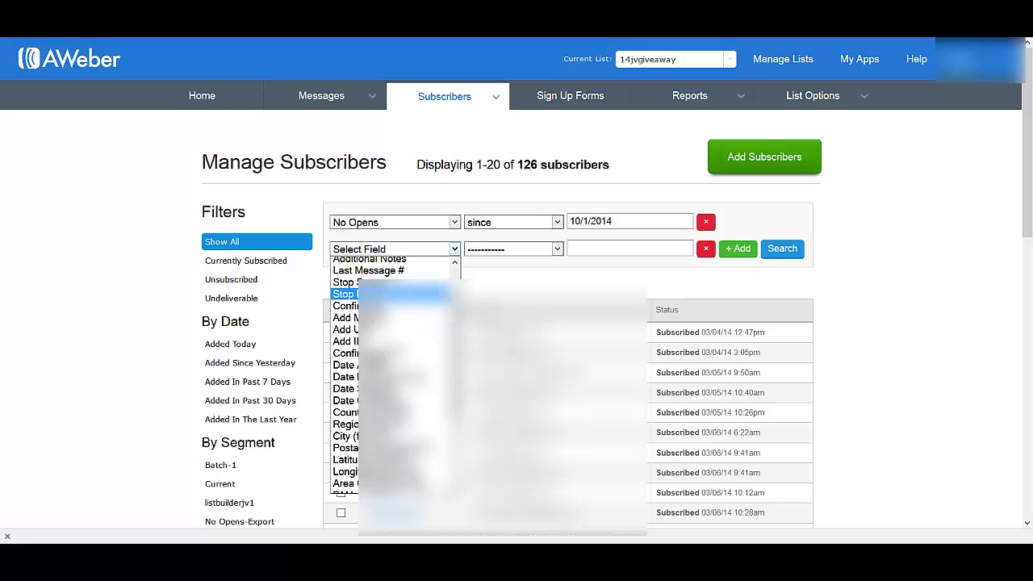
pyautogui.click(387, 365)
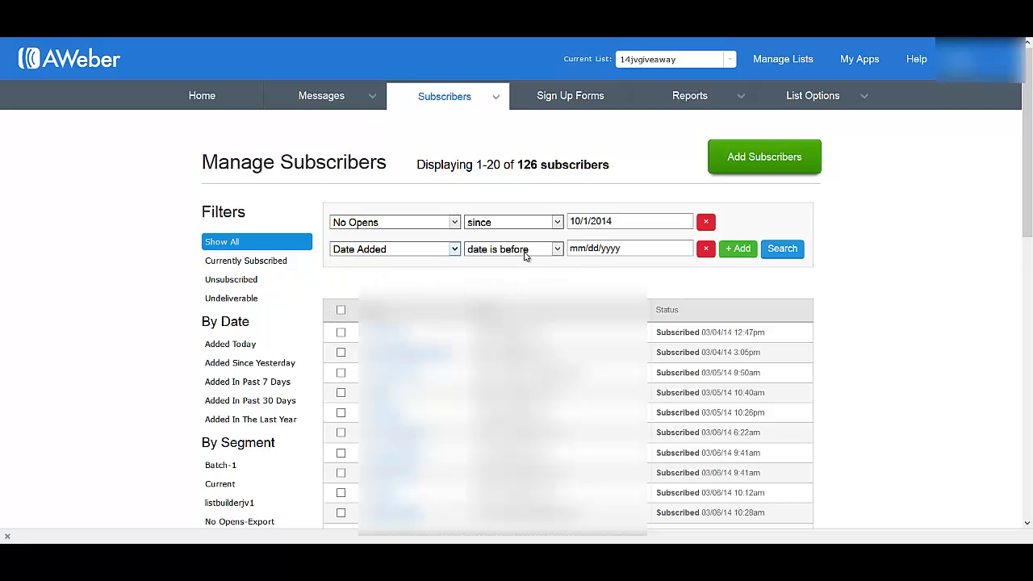
pyautogui.click(582, 252)
pyautogui.click(582, 253)
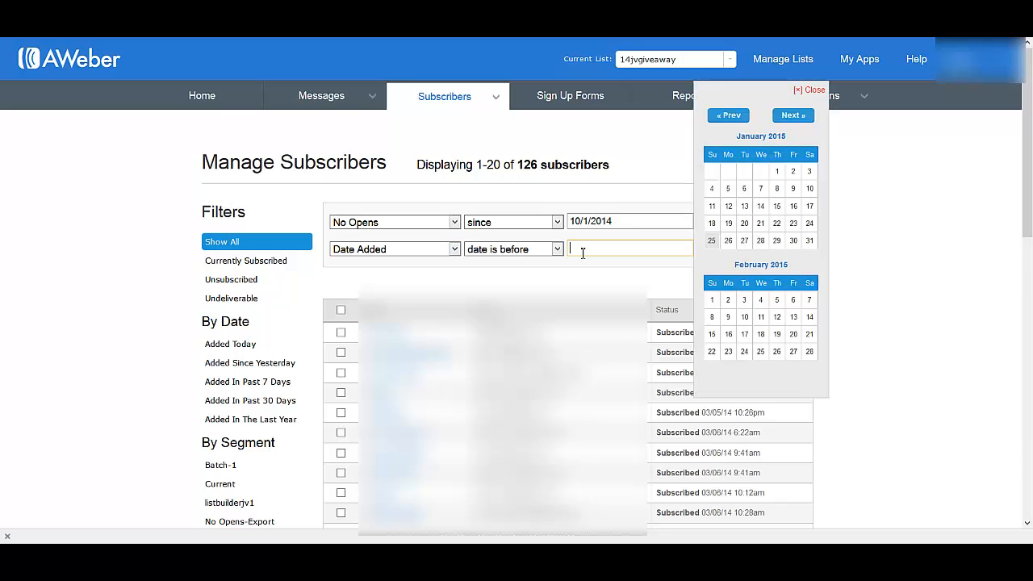
pyautogui.click(730, 119)
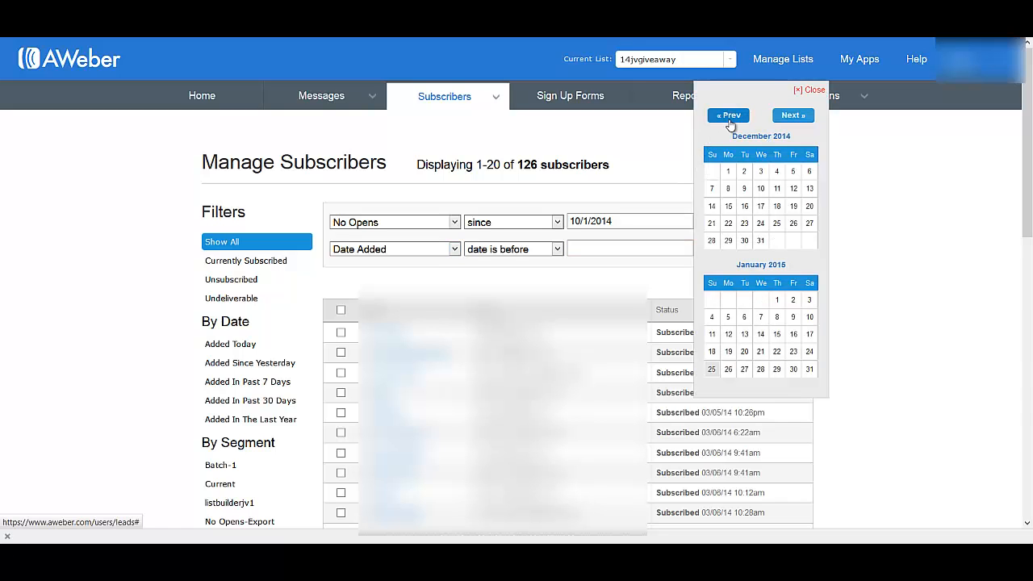
pyautogui.click(730, 119)
pyautogui.click(727, 116)
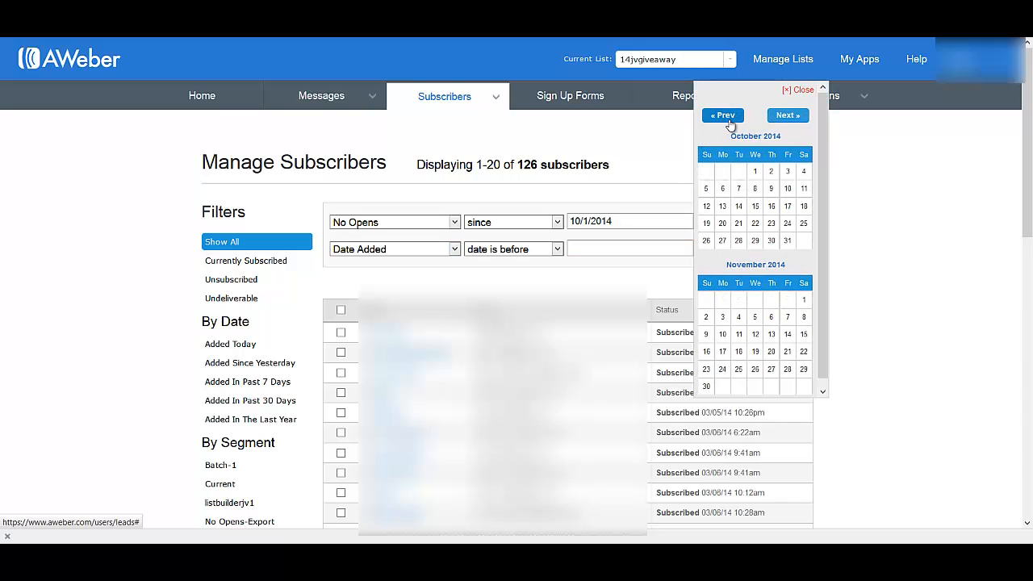
pyautogui.click(756, 172)
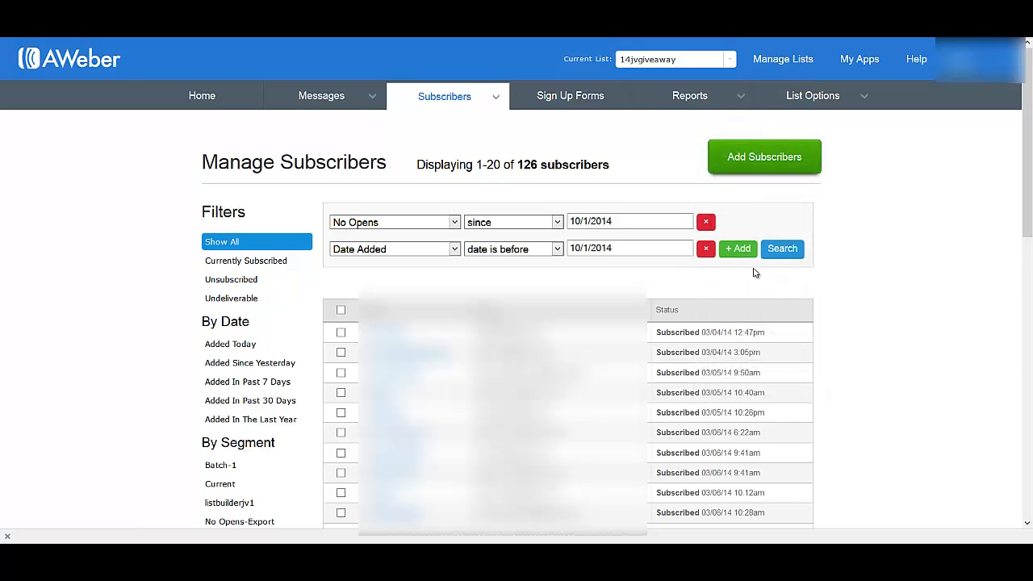
pyautogui.click(782, 250)
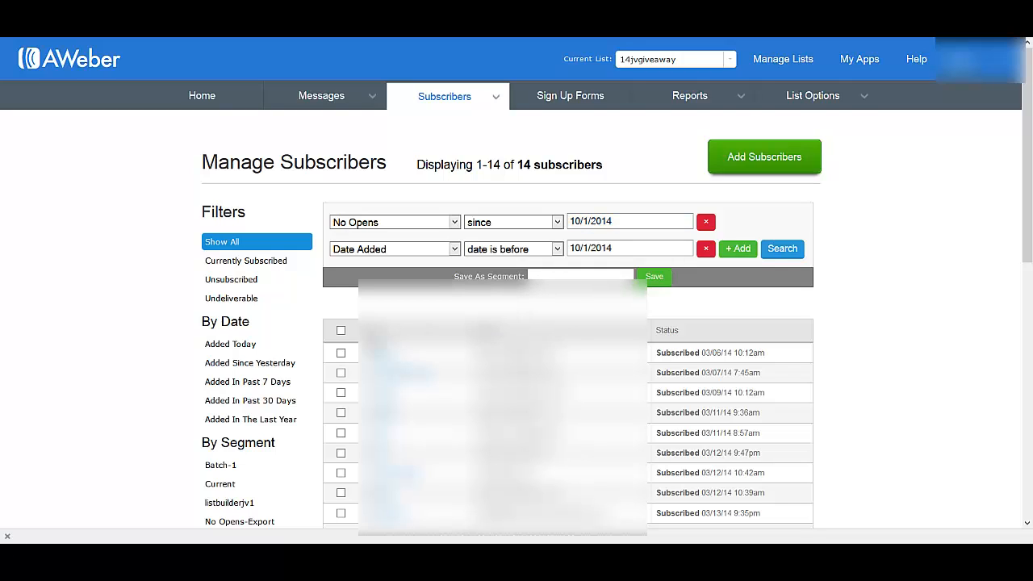
# Step: Select all subscribers in the search results and export them as a CSV file
pyautogui.click(341, 330)
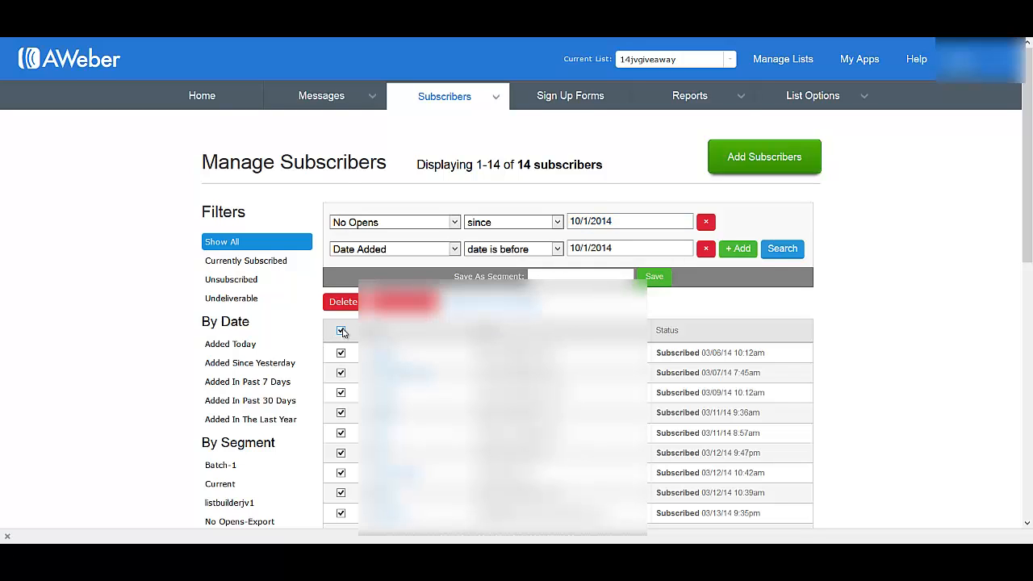
pyautogui.scroll(-3, 516, 323)
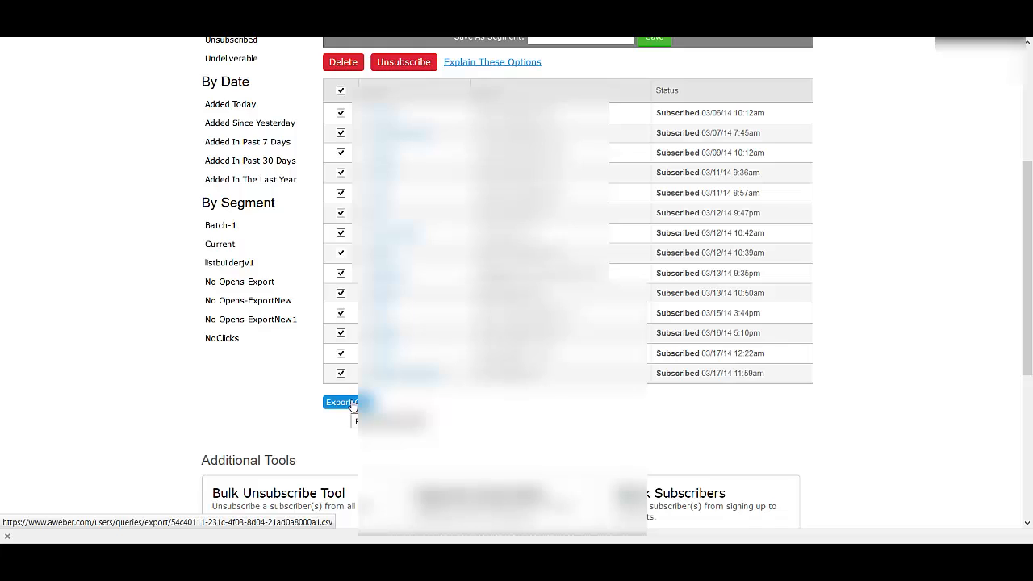
pyautogui.click(352, 404)
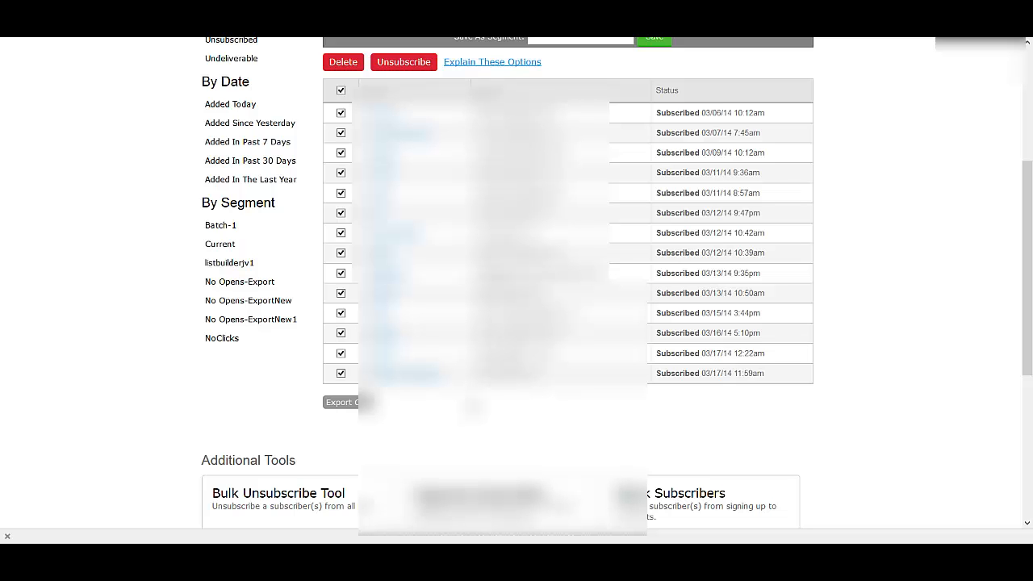
# Step: Remove the Date Added condition from the subscriber search
pyautogui.scroll(3, 345, 192)
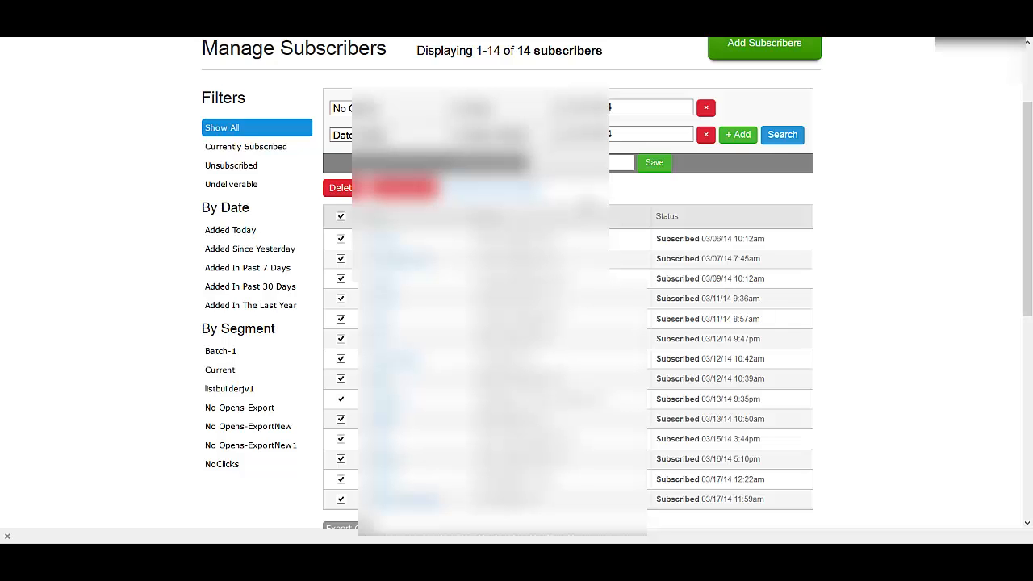
pyautogui.scroll(2, 567, 152)
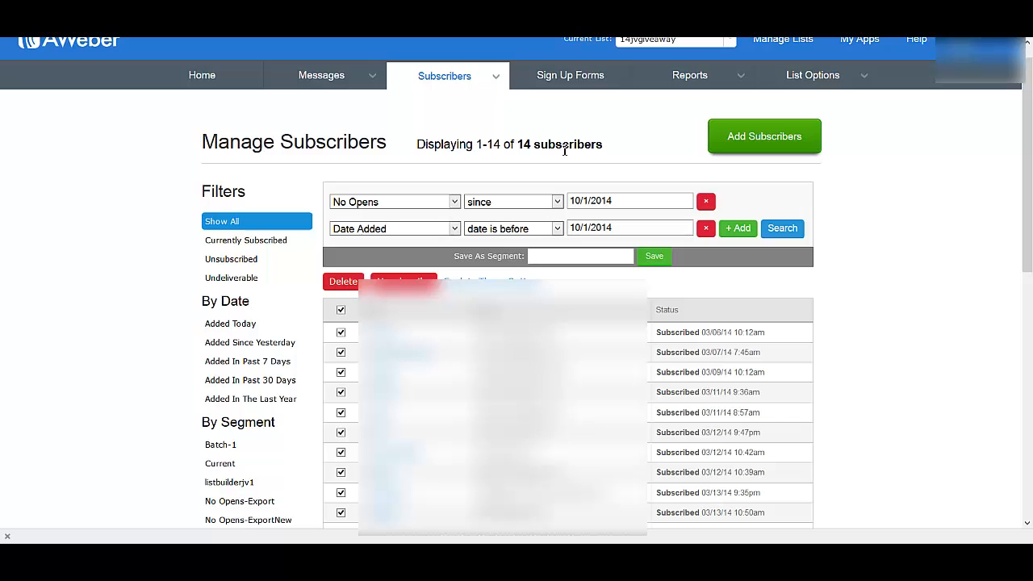
pyautogui.scroll(1, 565, 151)
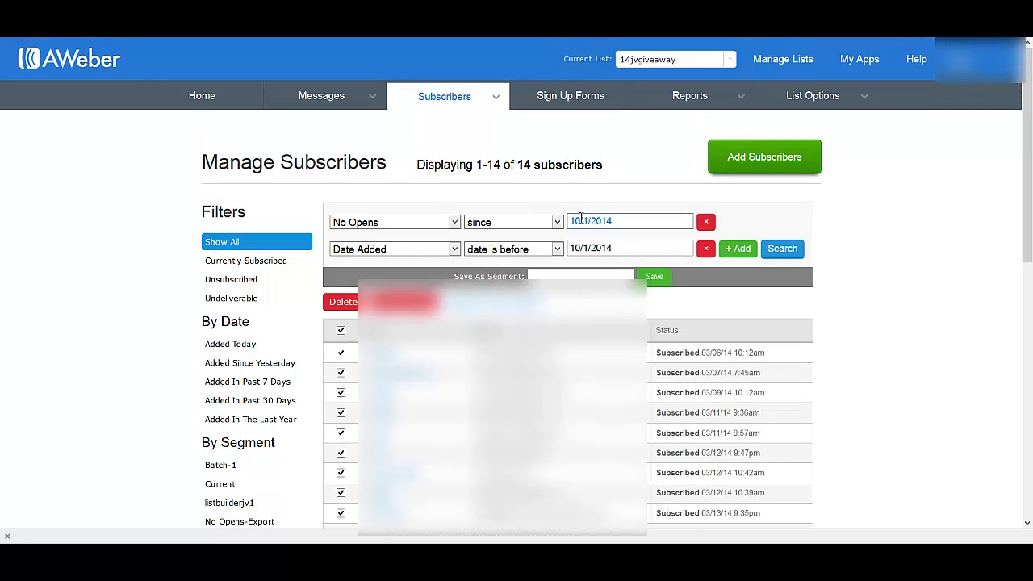
pyautogui.click(708, 248)
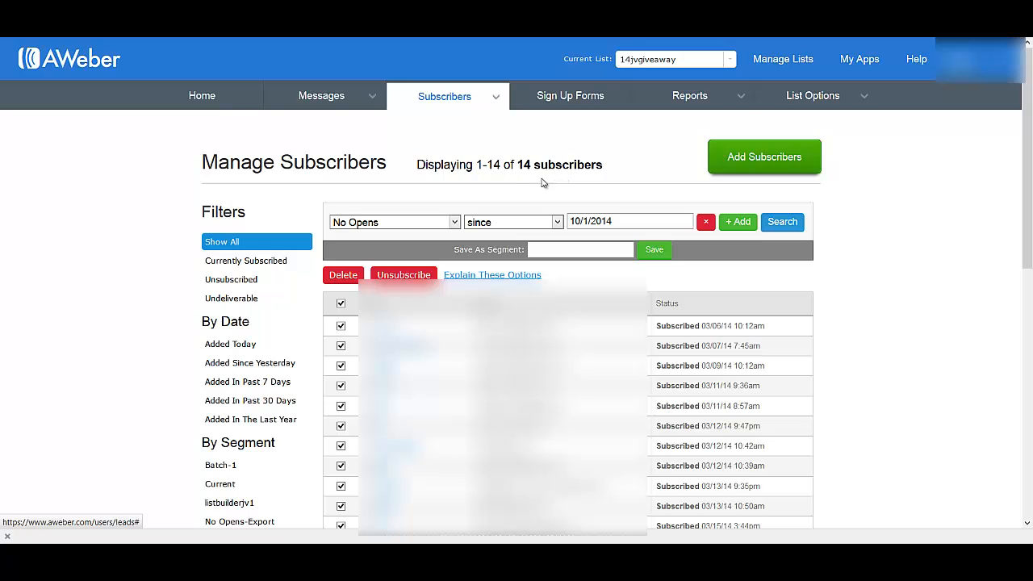
# Step: Change the remaining condition's field to Message not opened, view its message choices and close them without choosing one
pyautogui.click(454, 224)
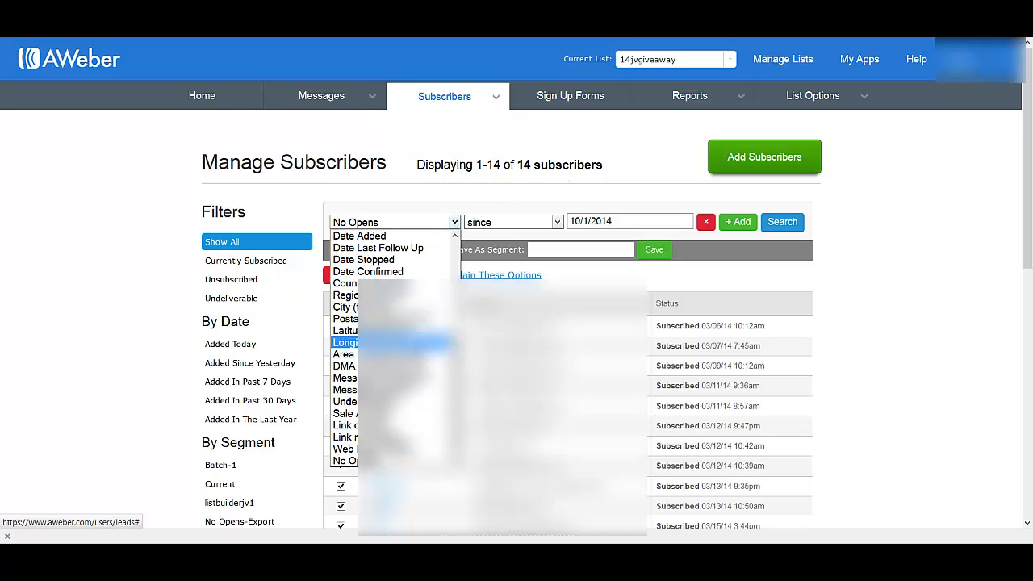
pyautogui.scroll(1, 387, 342)
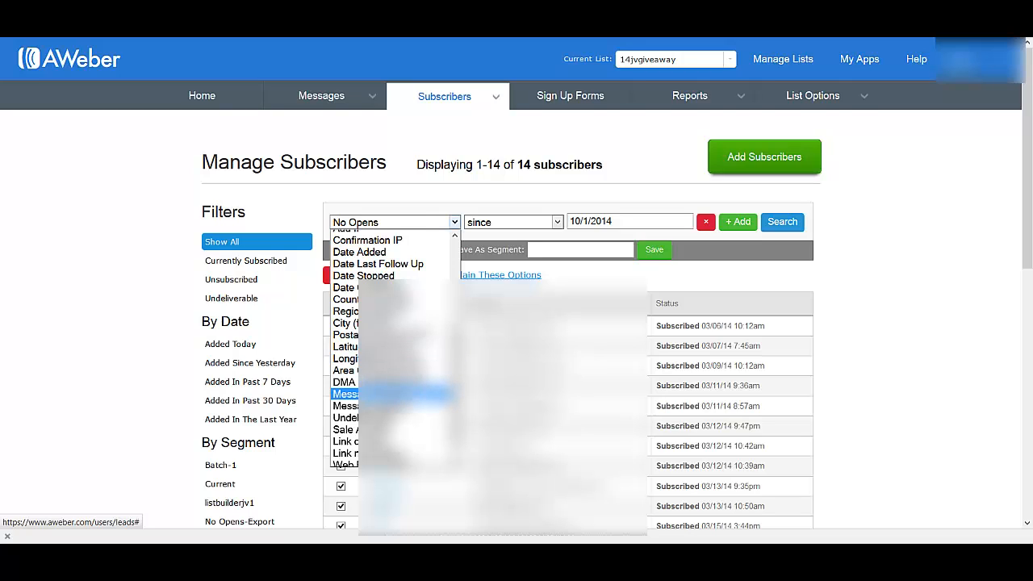
pyautogui.click(388, 394)
pyautogui.click(547, 221)
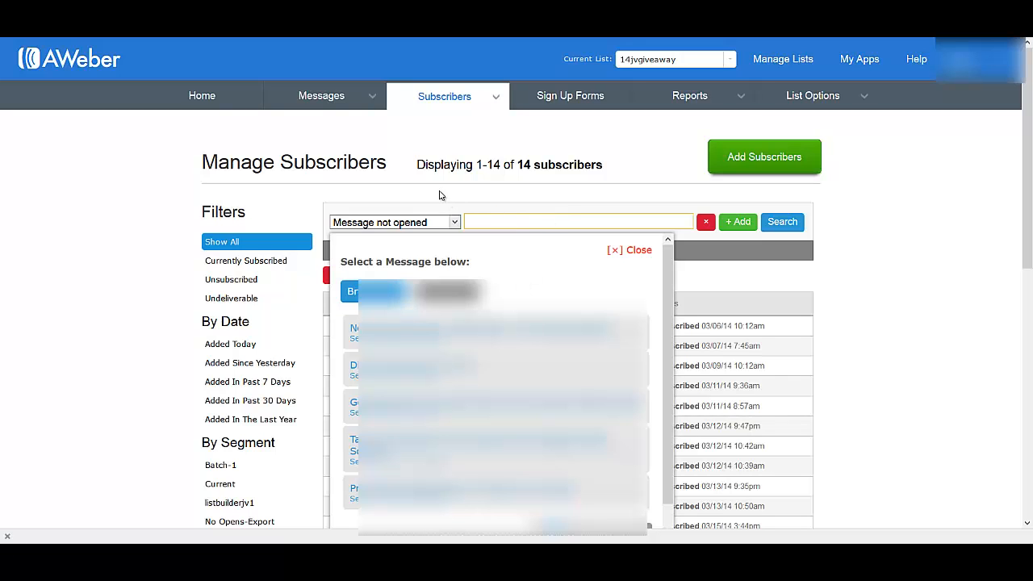
pyautogui.click(628, 254)
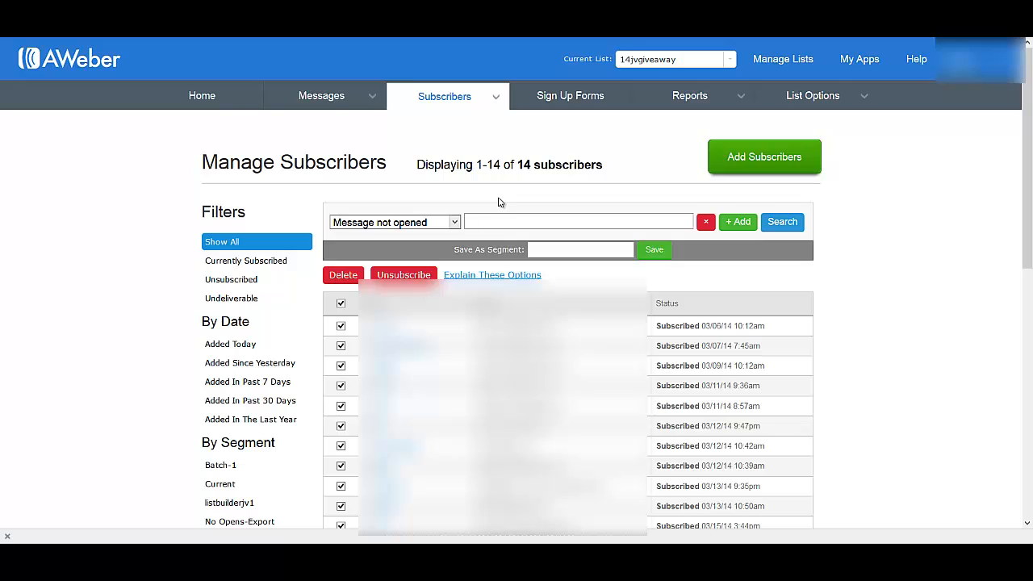
pyautogui.click(491, 224)
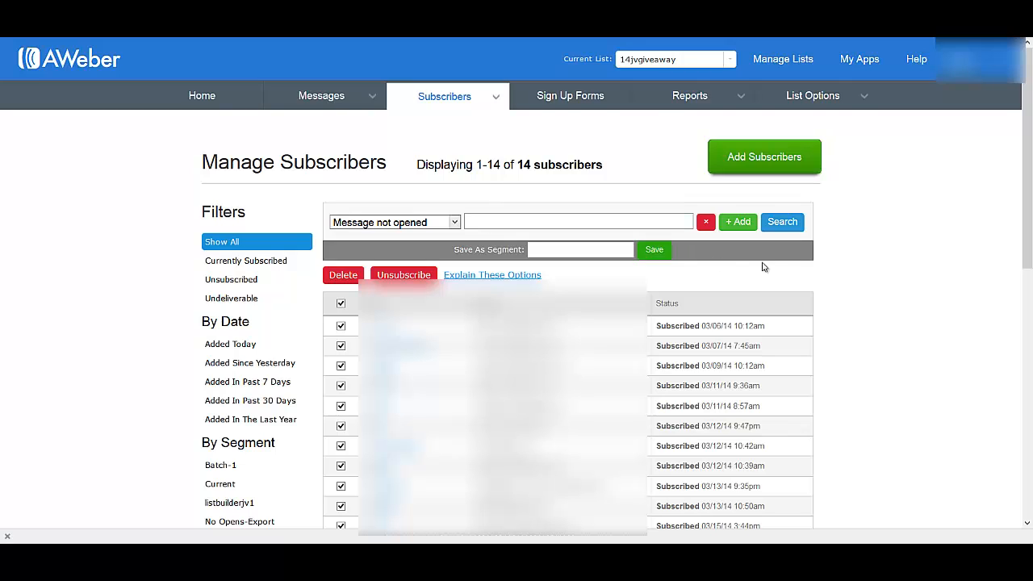